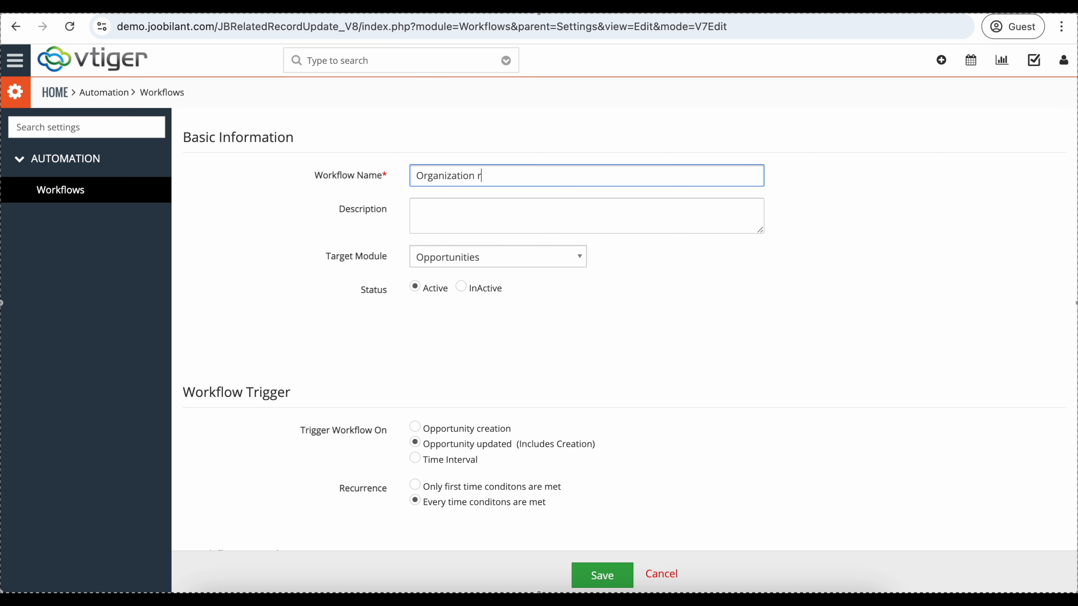
# Step: Complete the workflow name as "Organization related contact update" and set its target module to Organizations
pyautogui.write('contact update')
pyautogui.click(527, 251)
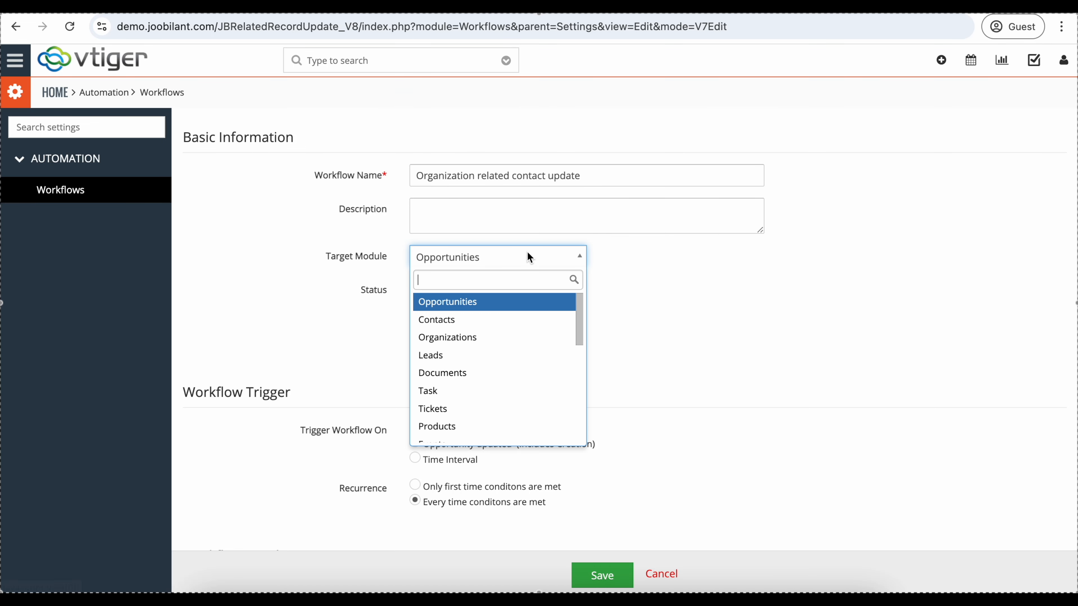
pyautogui.click(498, 339)
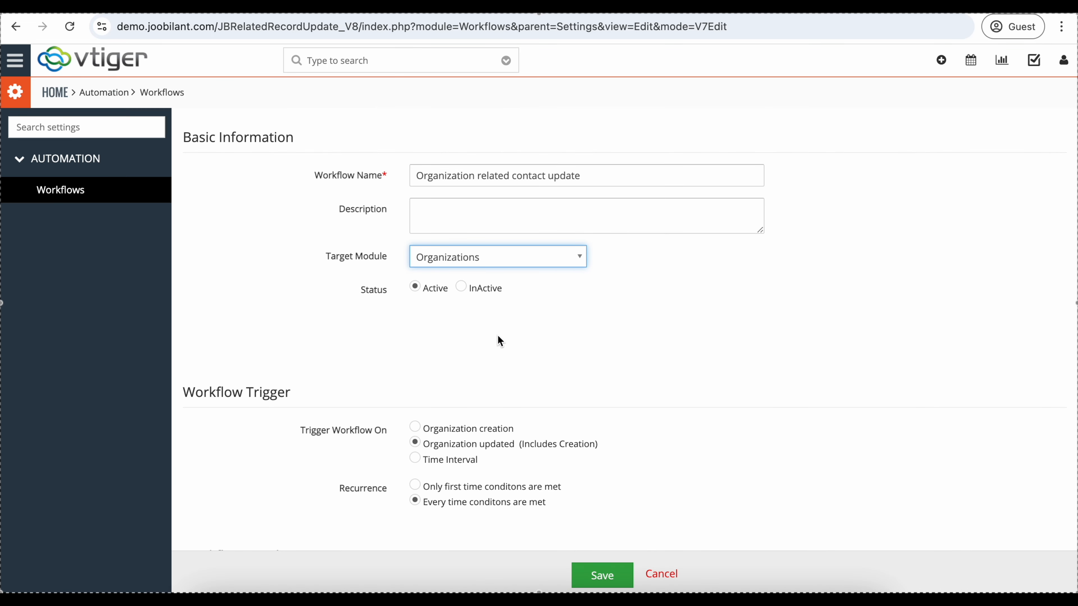
# Step: Add a JB Related Record Update action to the workflow with the title "Organization related new contact update"
pyautogui.scroll(-15, 500, 341)
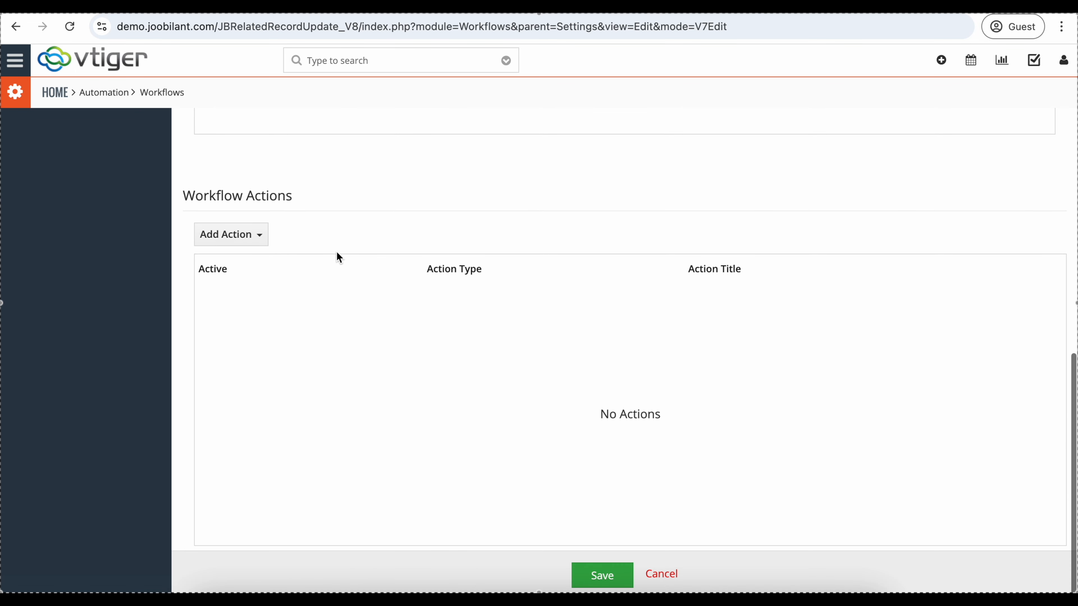
pyautogui.click(251, 233)
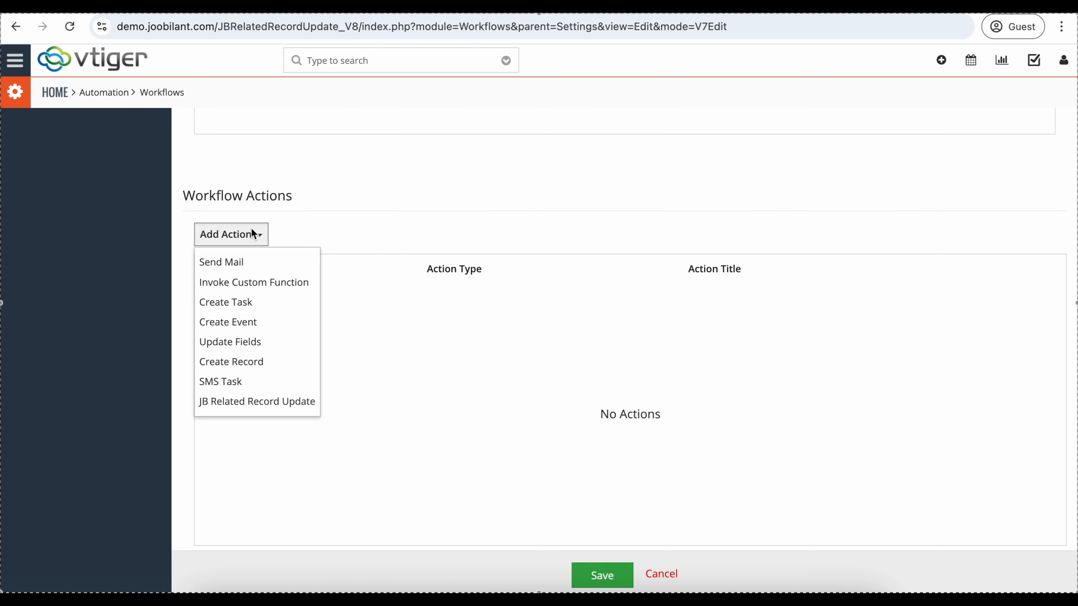
pyautogui.click(250, 402)
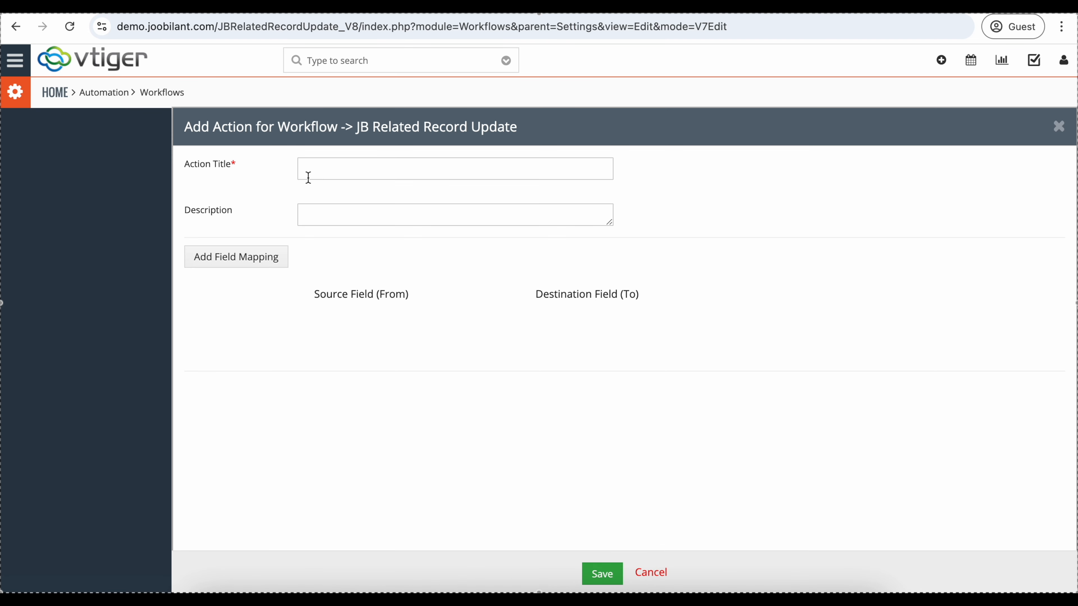
pyautogui.write('Organization related new con')
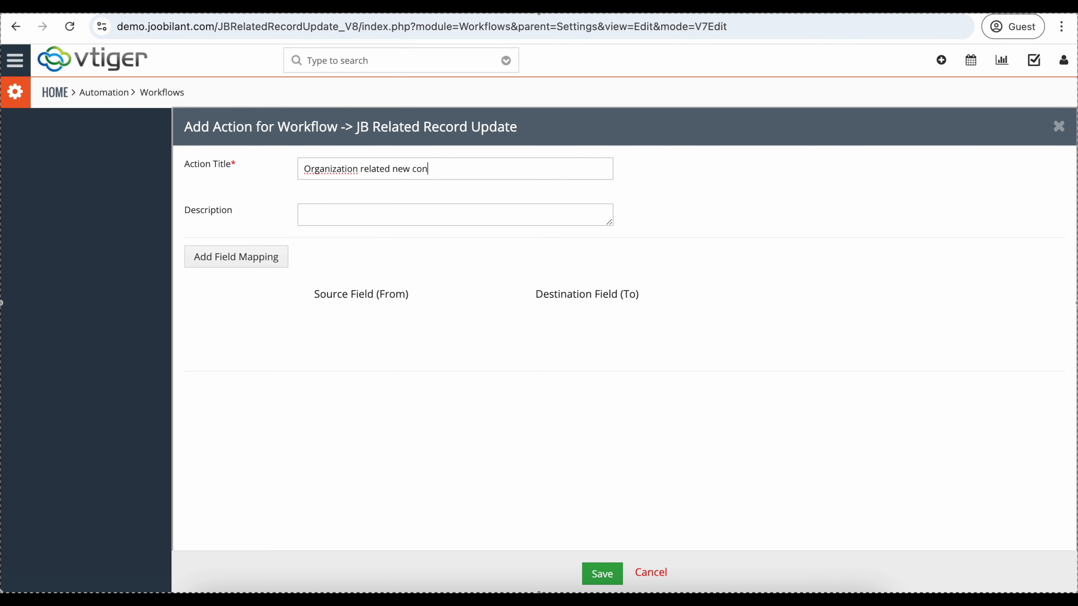
pyautogui.write('tact update')
# Step: Add a field mapping from [Organizations] Shipping Country to [Contacts] Mailing Country
pyautogui.click(241, 260)
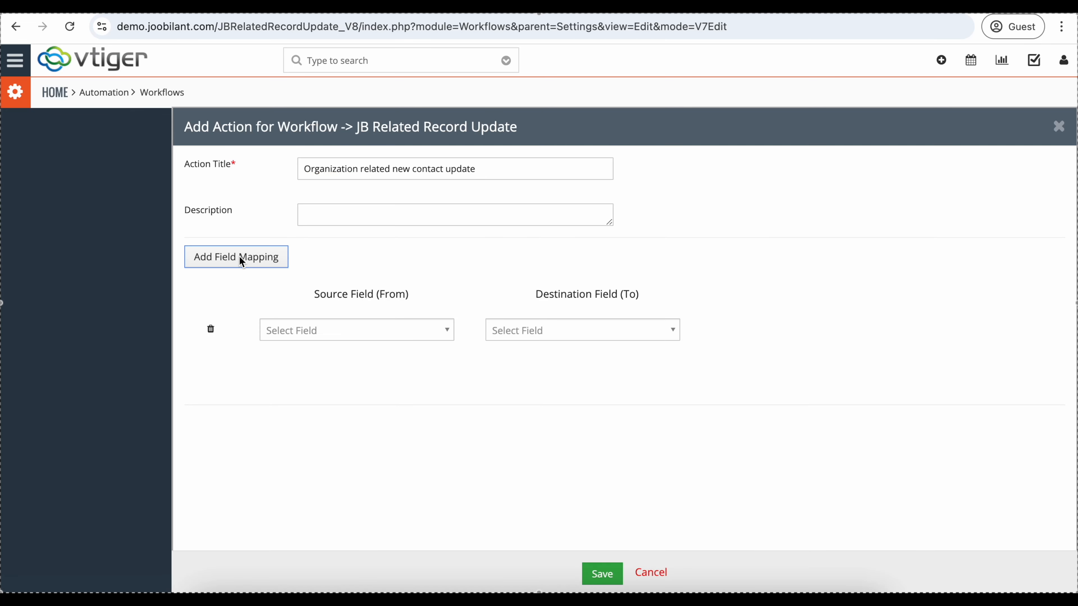
pyautogui.click(299, 335)
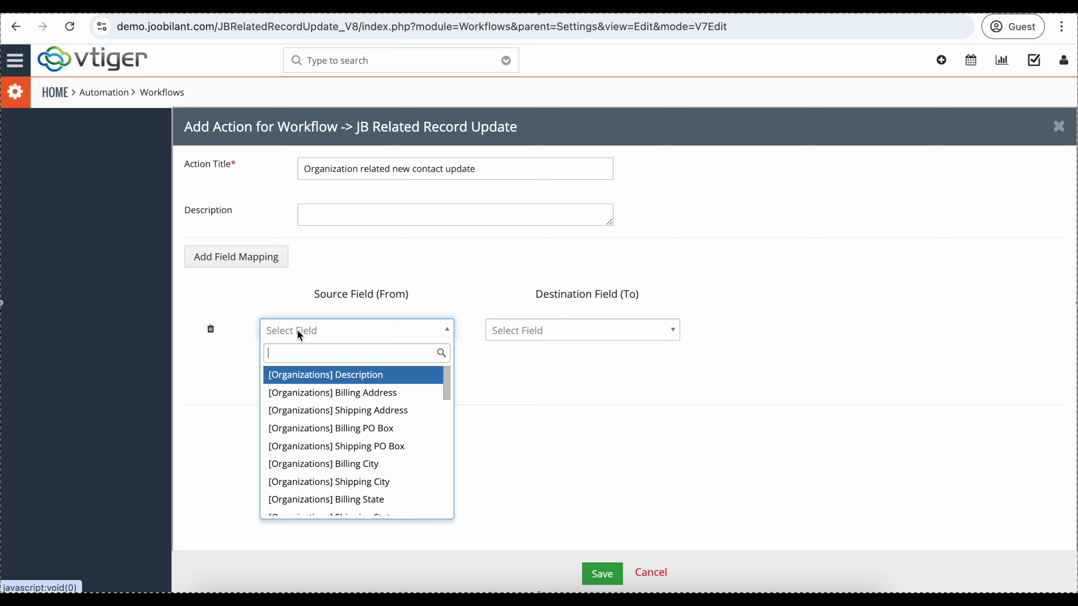
pyautogui.write('s')
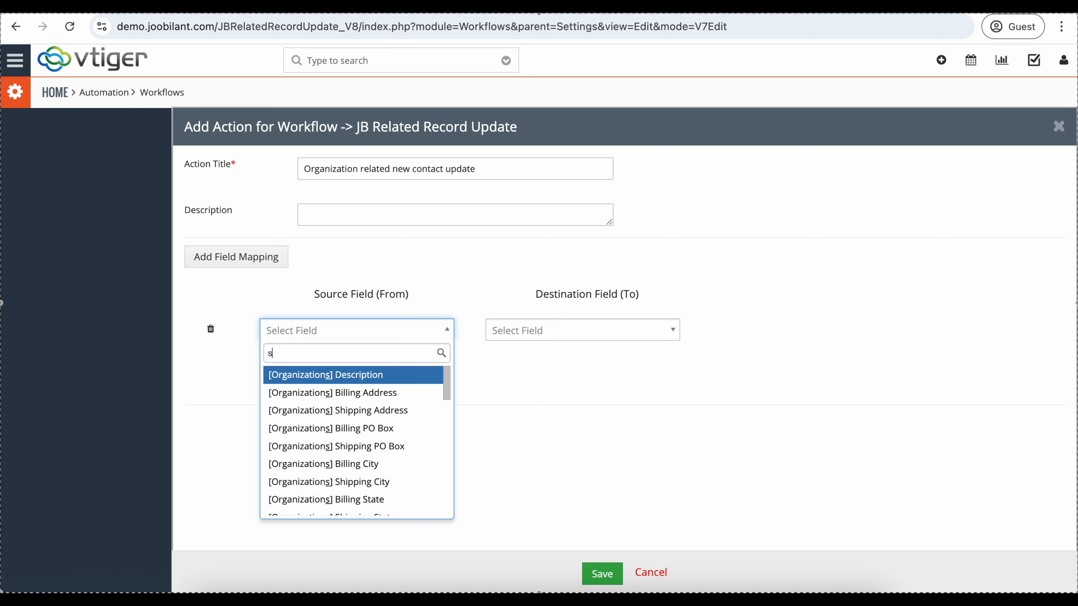
pyautogui.write('hippin')
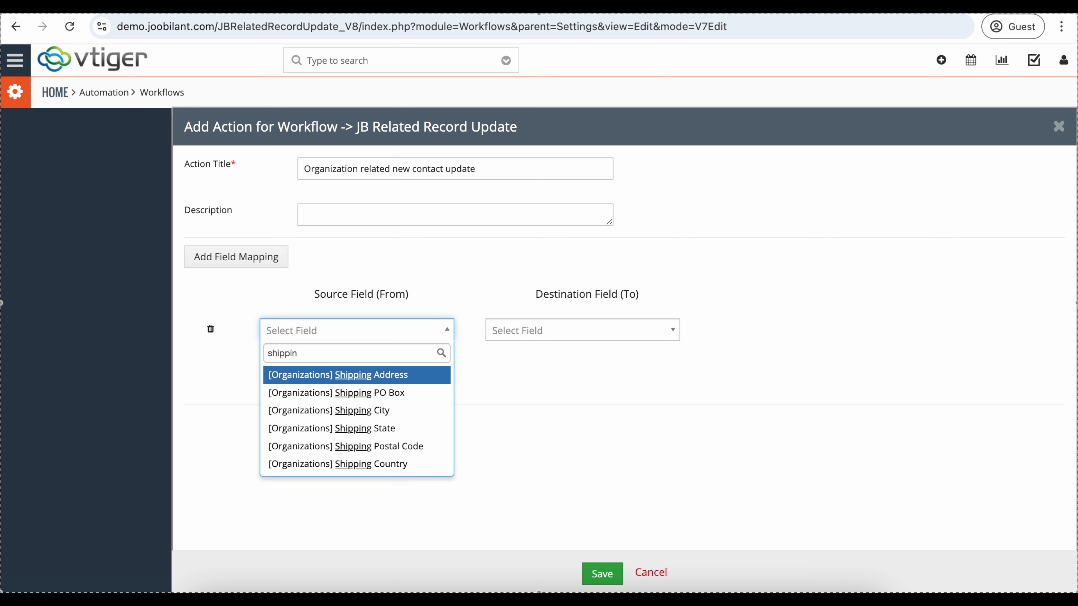
pyautogui.click(353, 464)
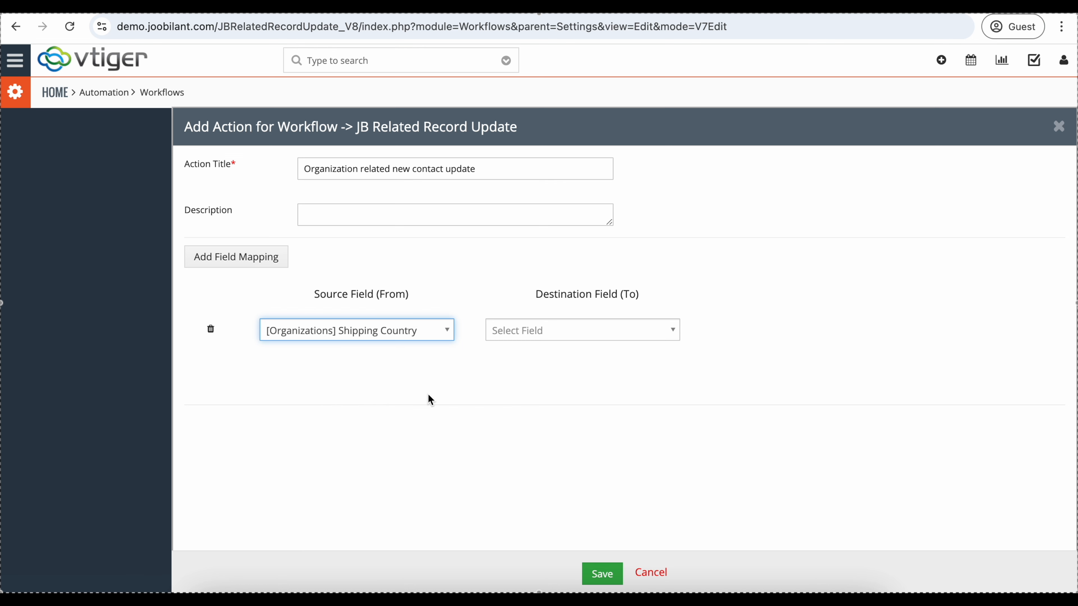
pyautogui.click(572, 329)
pyautogui.write('mailin')
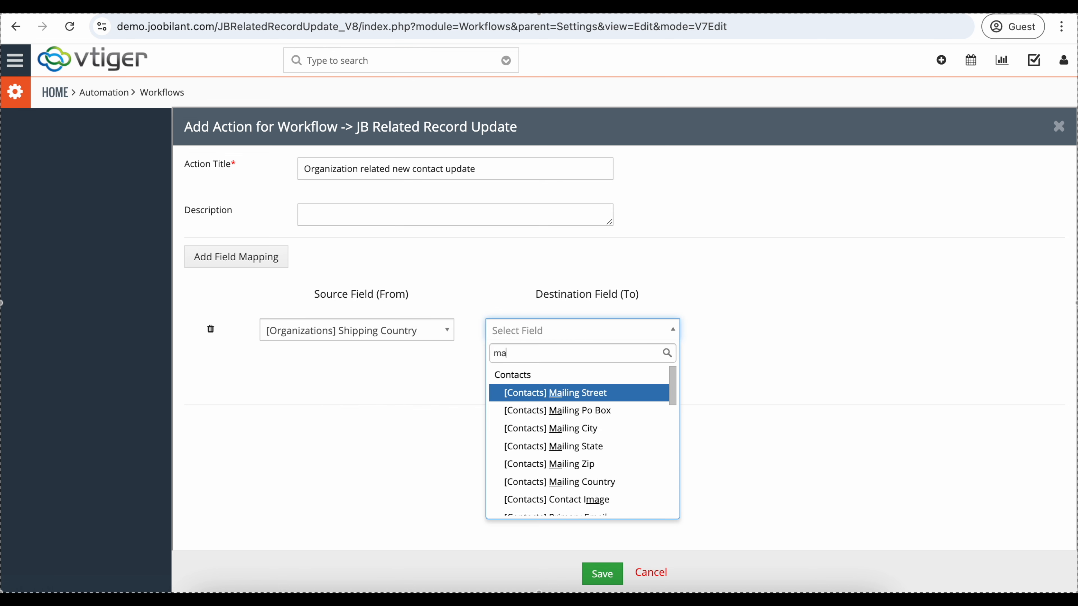
pyautogui.click(614, 482)
# Step: Add a second field mapping from [Organizations] Shipping State to [Contacts] Mailing State
pyautogui.click(233, 258)
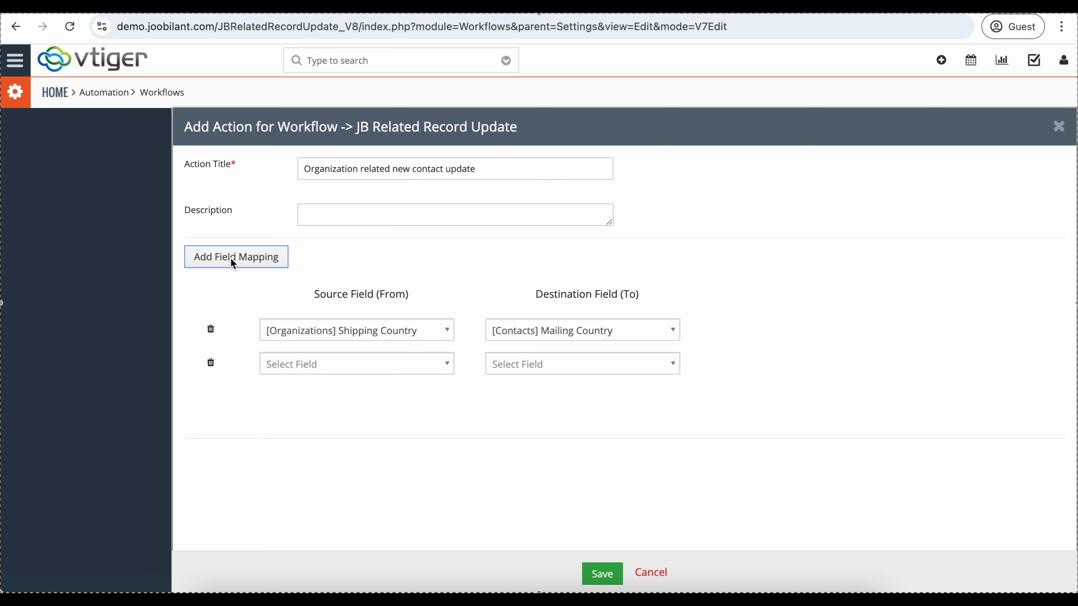
pyautogui.click(297, 364)
pyautogui.write('sh')
pyautogui.click(335, 462)
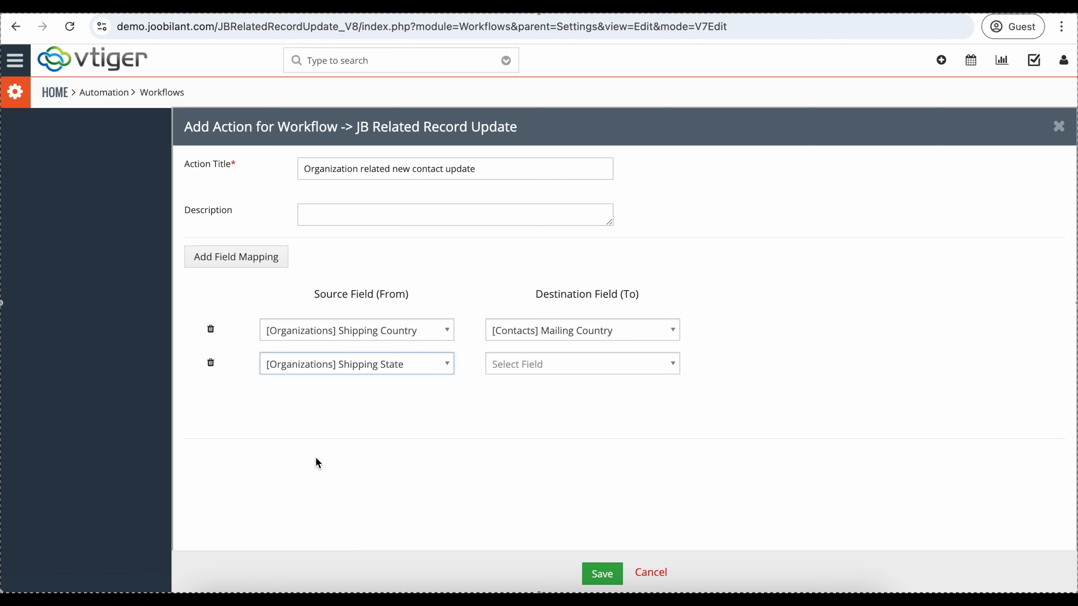
pyautogui.click(520, 364)
pyautogui.write('mail')
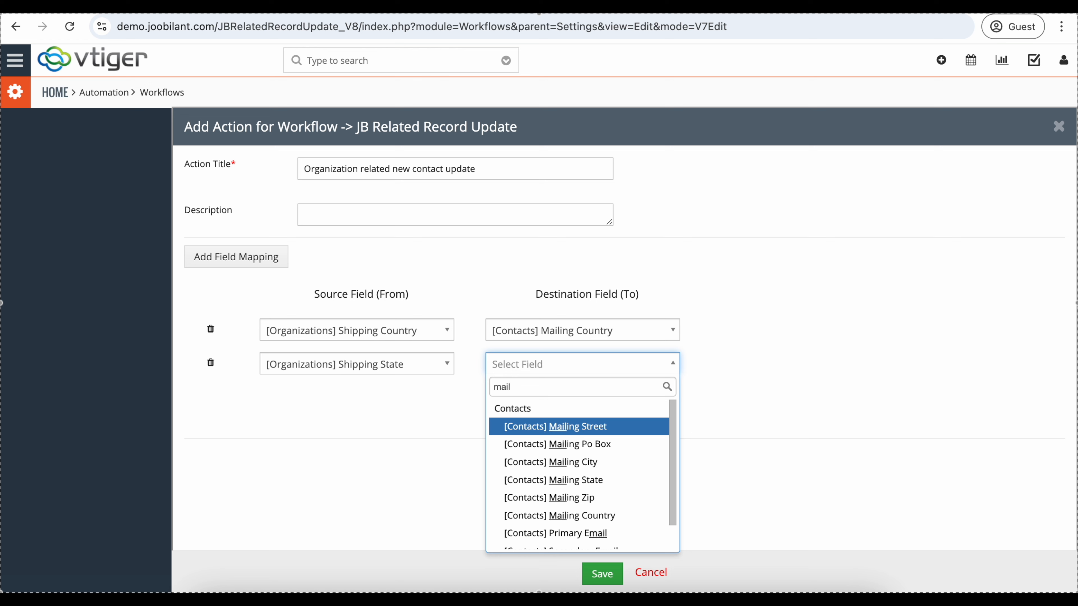
pyautogui.write('ing')
pyautogui.click(610, 481)
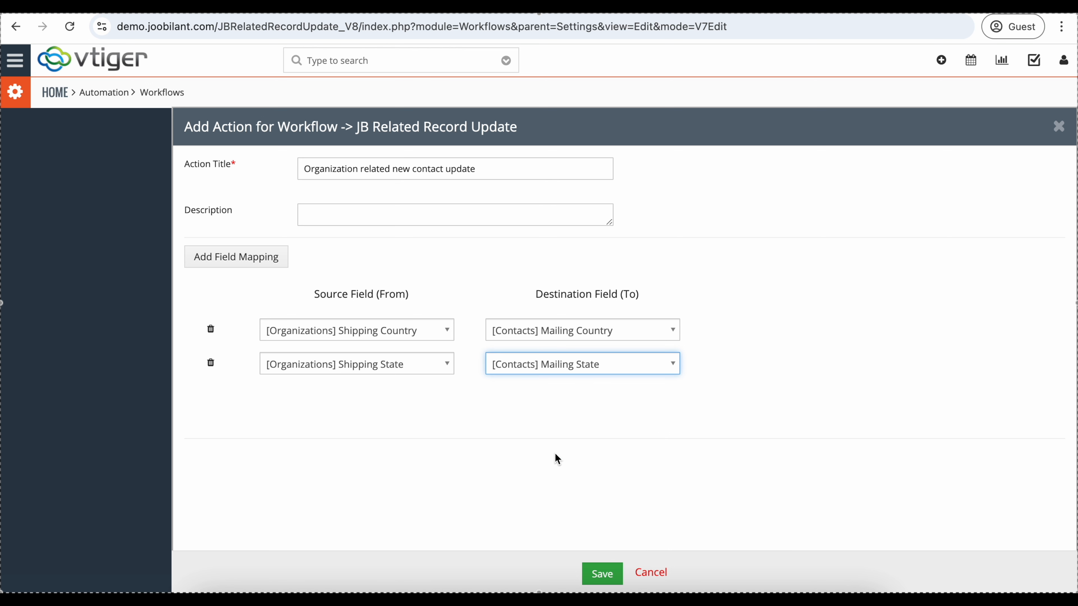
# Step: Add a third field mapping from [Organizations] Shipping City to [Contacts] Mailing City
pyautogui.click(269, 263)
pyautogui.click(319, 403)
pyautogui.write('s] Shi')
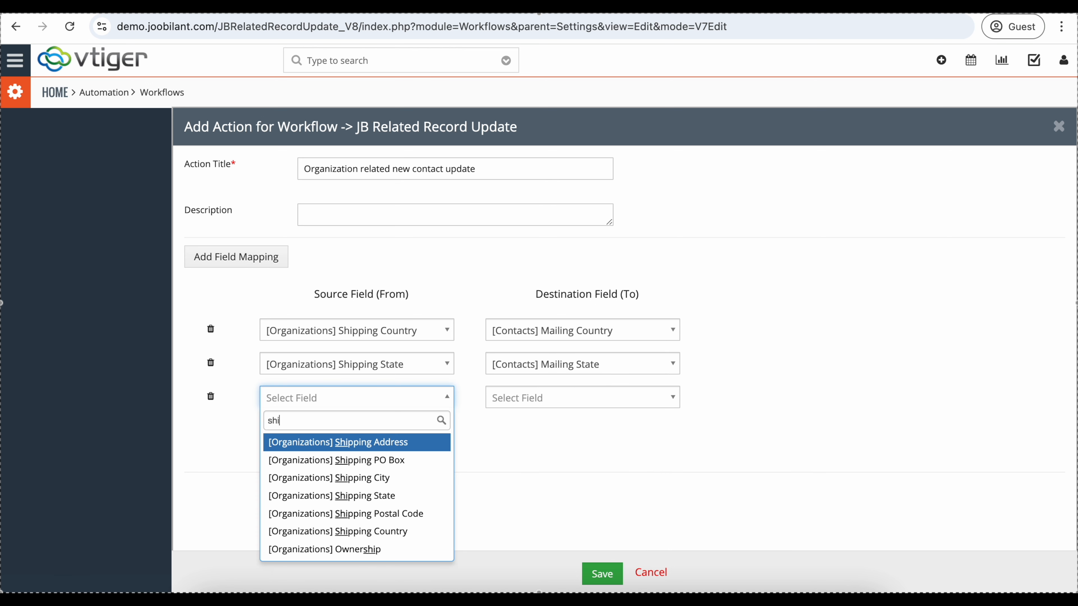
pyautogui.write('pping')
pyautogui.click(341, 481)
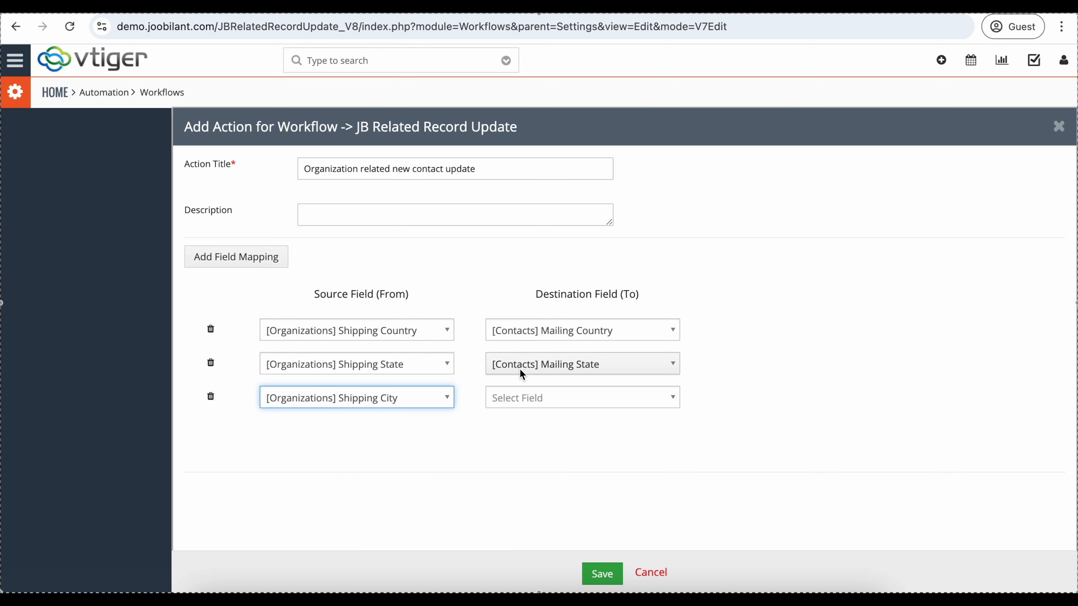
pyautogui.click(551, 397)
pyautogui.write('maili')
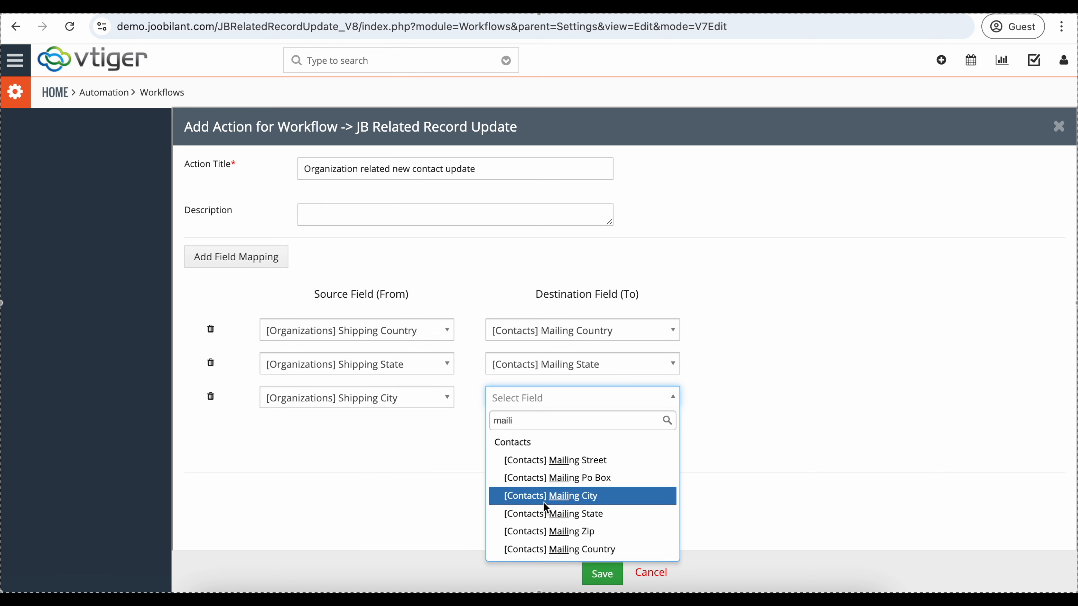
pyautogui.click(546, 496)
# Step: Map [Organizations] Shipping Postal Code to [Contacts] Mailing Zip in a fourth mapping, and save both the action and the workflow
pyautogui.click(221, 254)
pyautogui.click(323, 432)
pyautogui.write('s] Shipping')
pyautogui.click(383, 396)
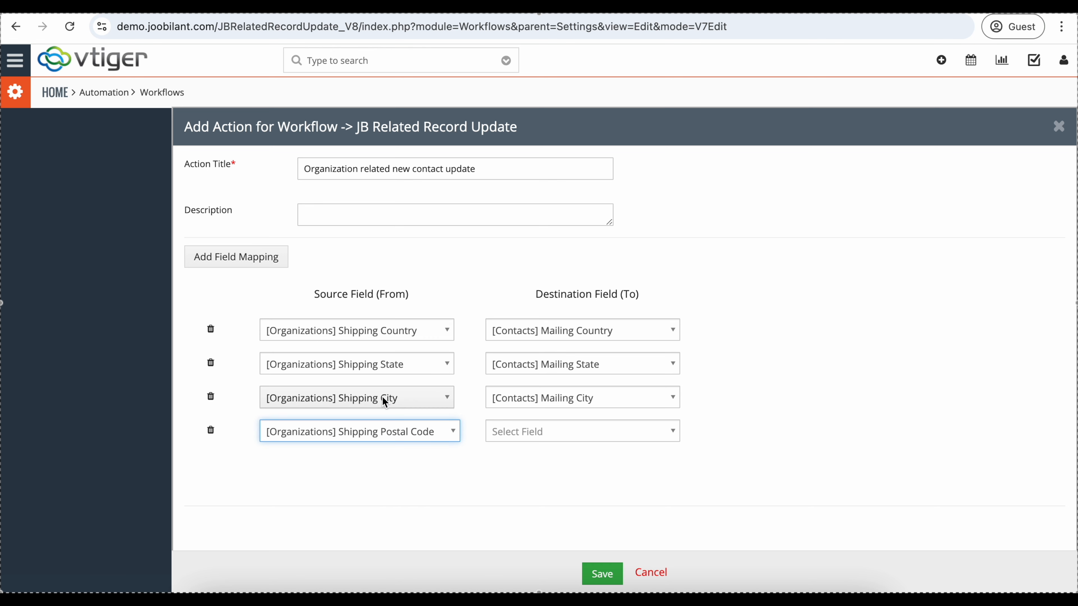
pyautogui.click(527, 432)
pyautogui.write('maili')
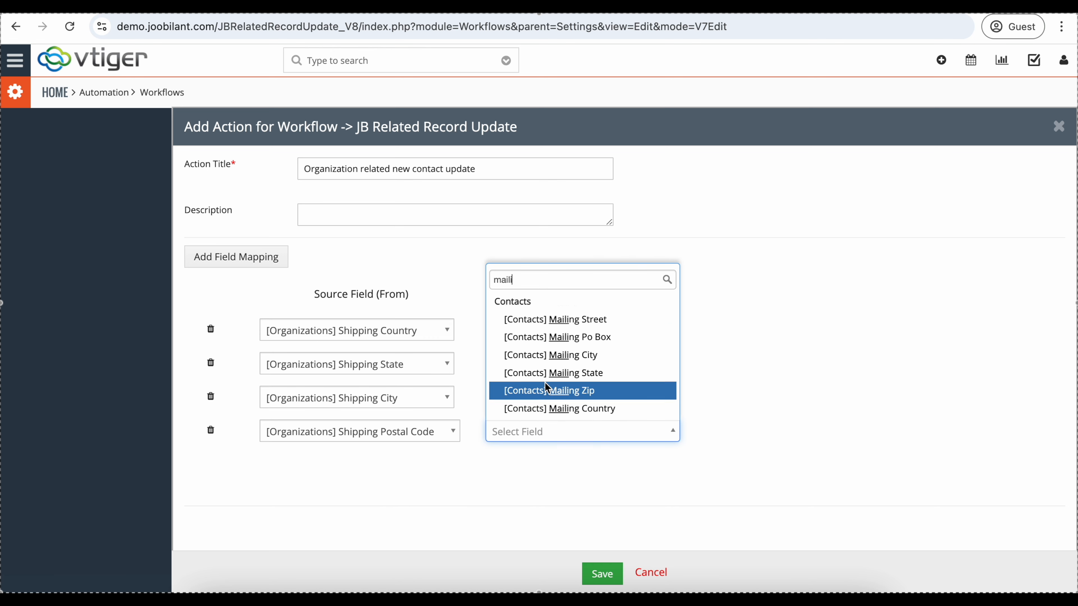
pyautogui.click(550, 384)
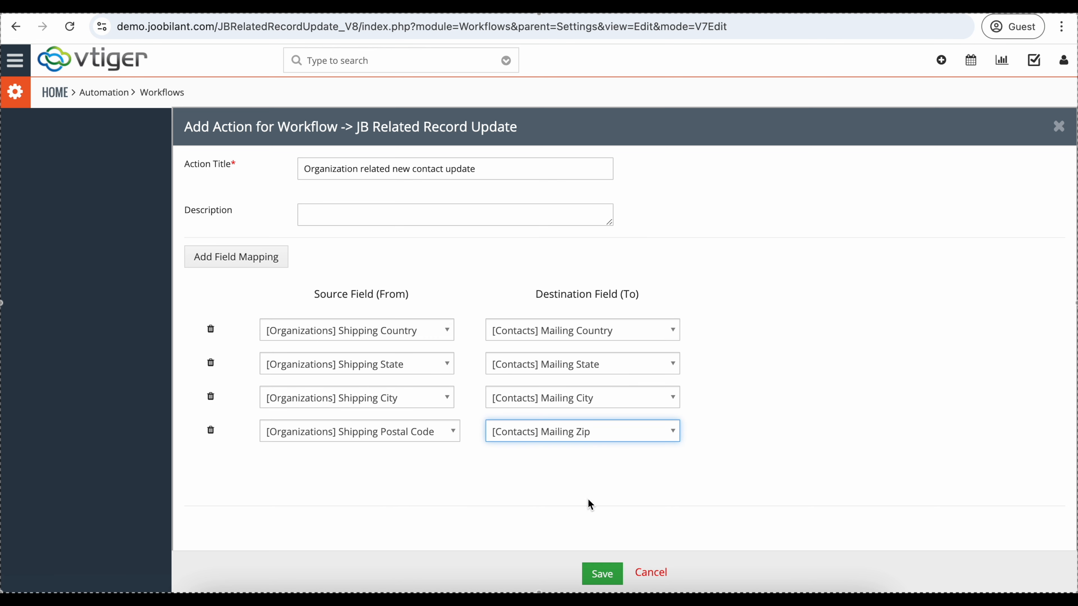
pyautogui.click(598, 577)
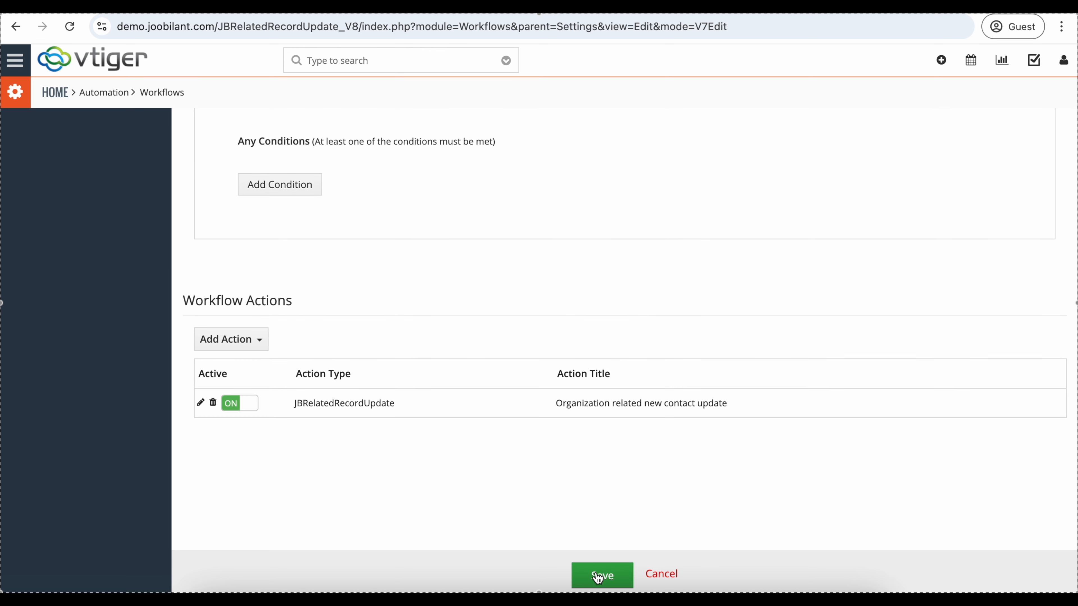
pyautogui.click(599, 578)
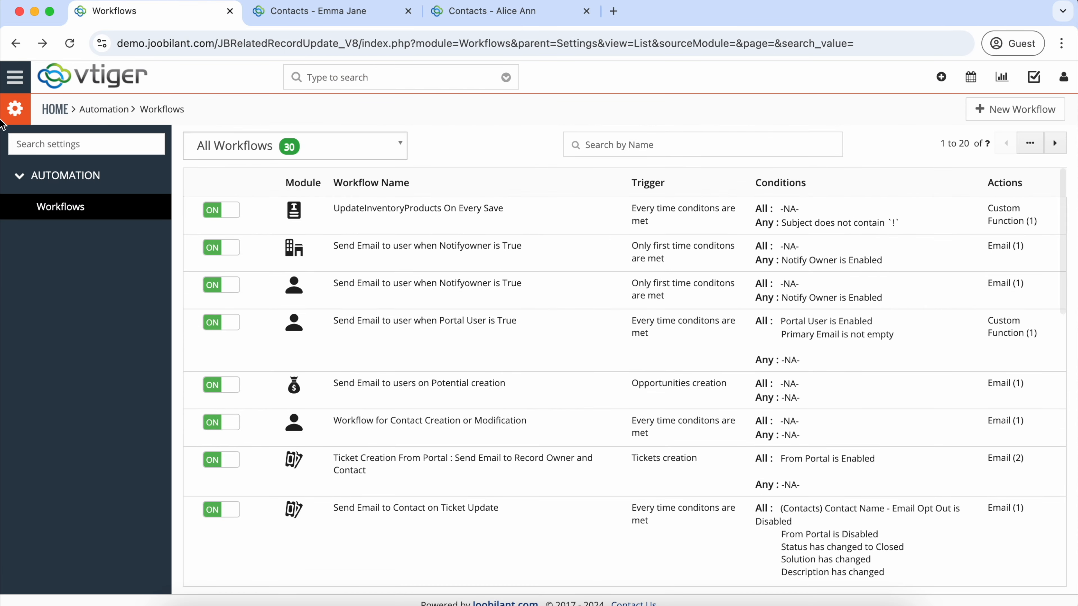
# Step: Open the Test Tech Solutions record in the Marketing Organizations list and show its related contacts
pyautogui.click(16, 78)
pyautogui.moveTo(106, 140)
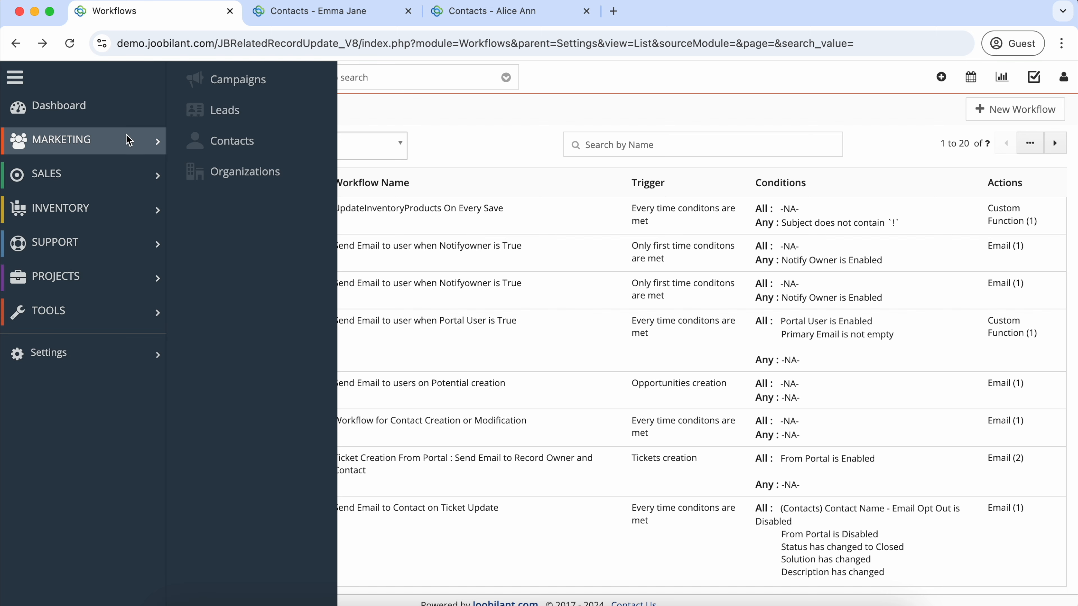
pyautogui.click(222, 171)
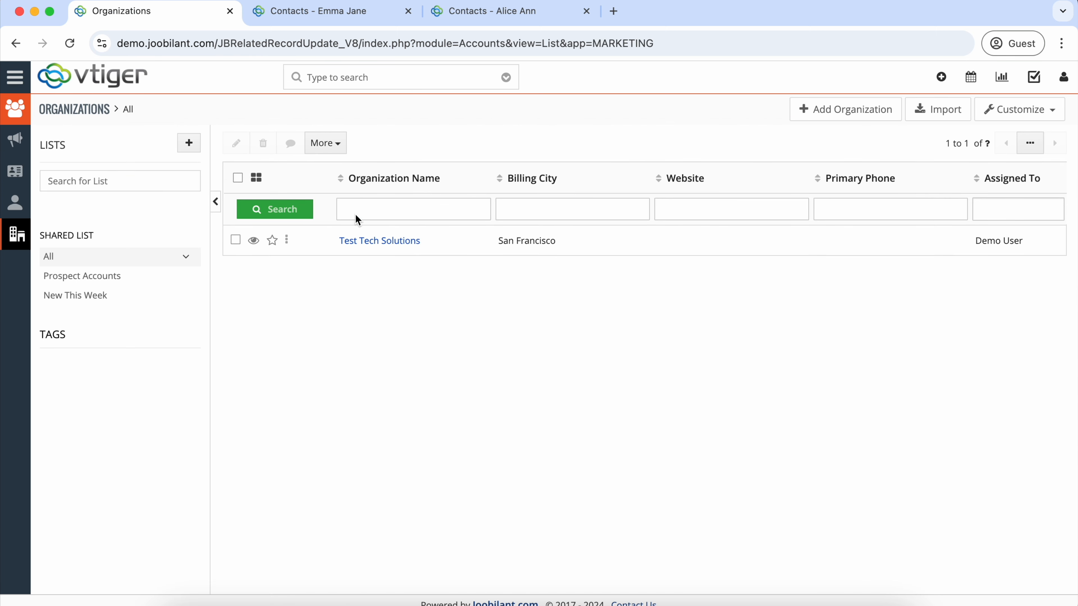
pyautogui.click(365, 240)
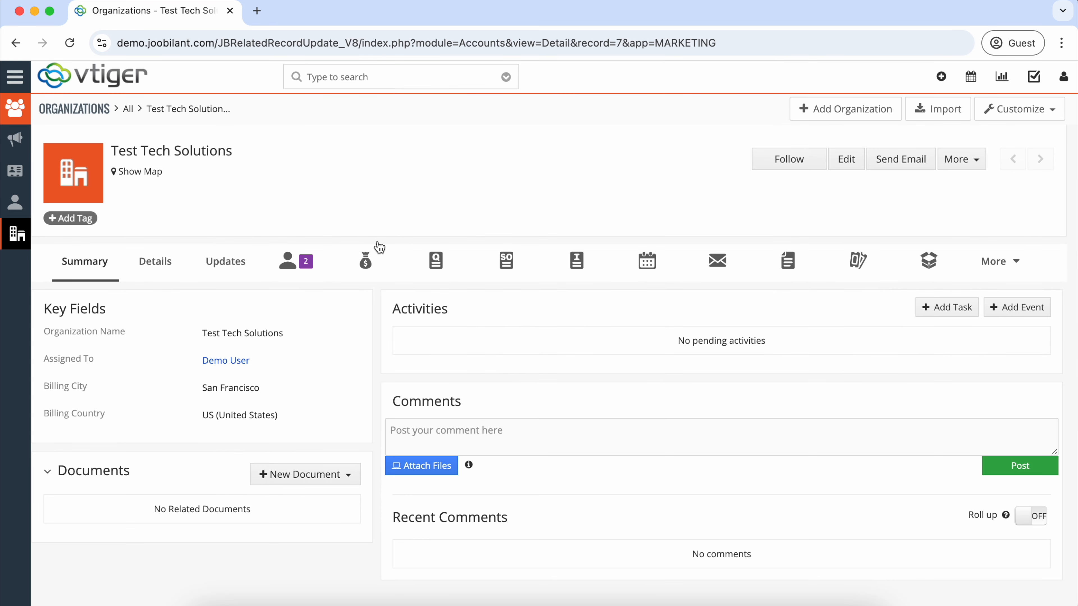
pyautogui.click(300, 260)
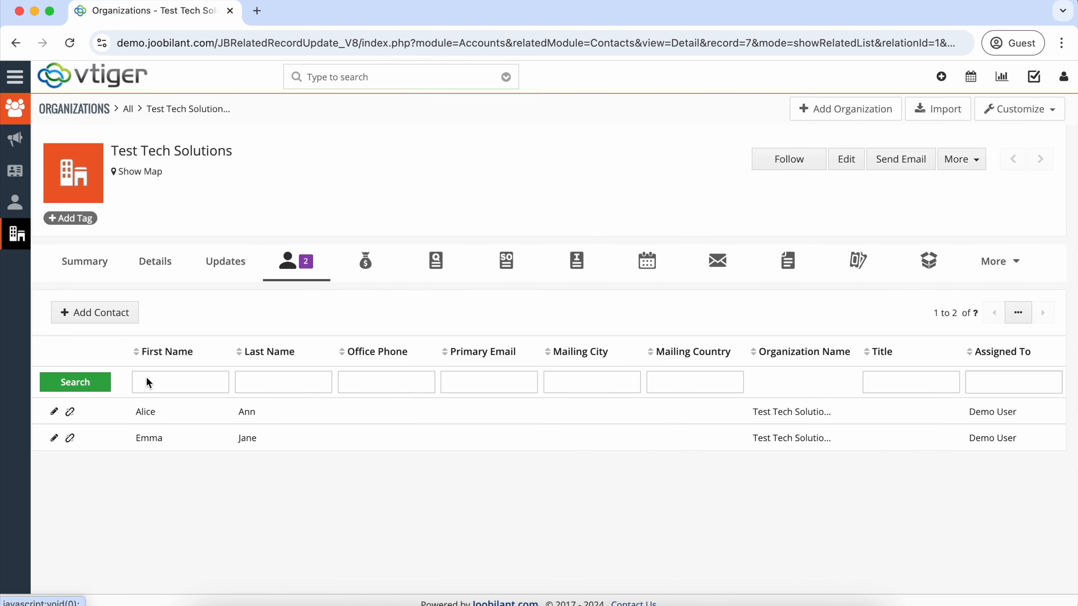
# Step: Open both related contacts of Test Tech Solutions in separate new browser tabs
pyautogui.rightClick(146, 412)
pyautogui.click(193, 357)
pyautogui.rightClick(144, 437)
pyautogui.click(184, 357)
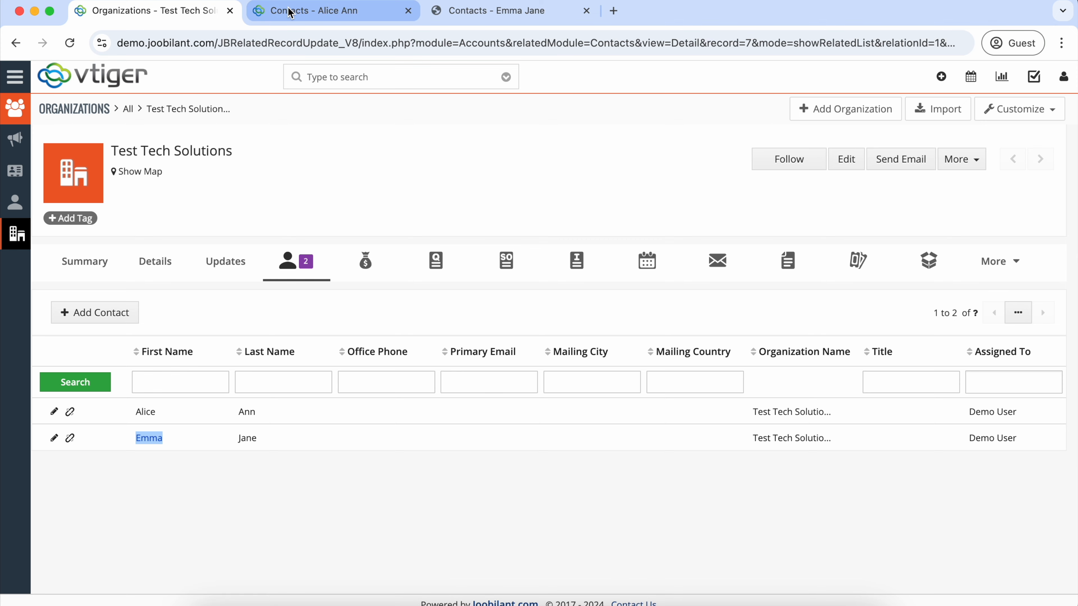
# Step: Examine the mailing address fields in the full details of both contacts, and return to the Test Tech Solutions record
pyautogui.click(291, 10)
pyautogui.click(155, 261)
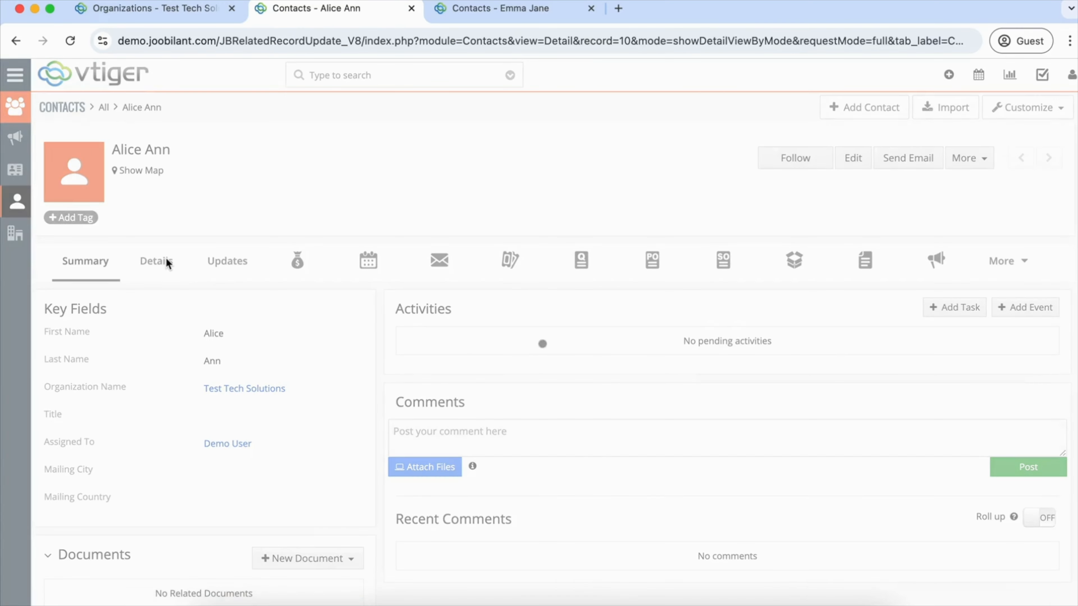
pyautogui.scroll(-5, 375, 381)
pyautogui.scroll(-4, 378, 383)
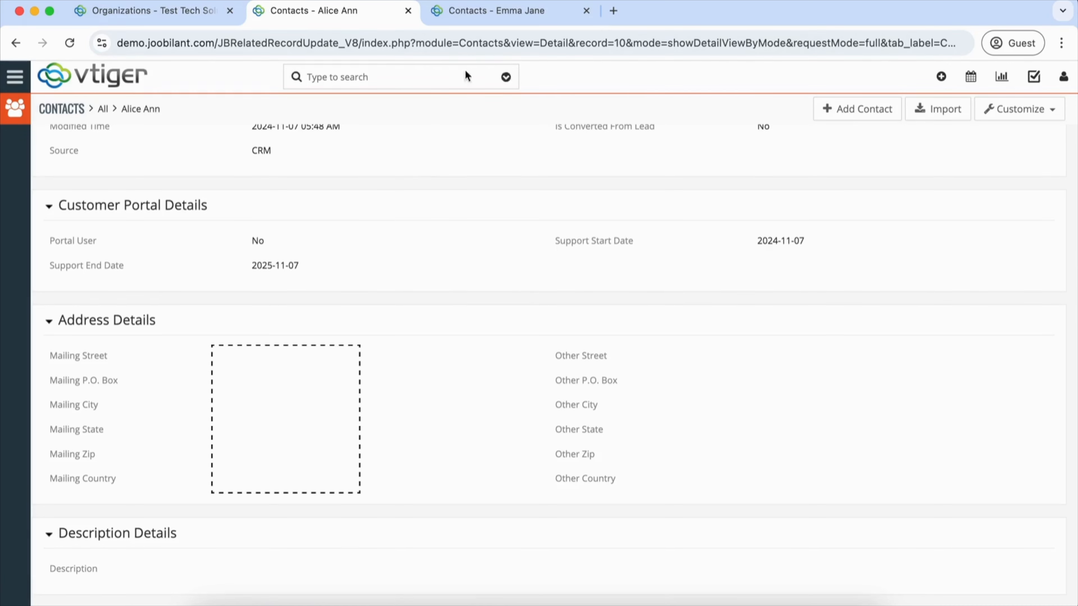
pyautogui.click(492, 12)
pyautogui.click(163, 262)
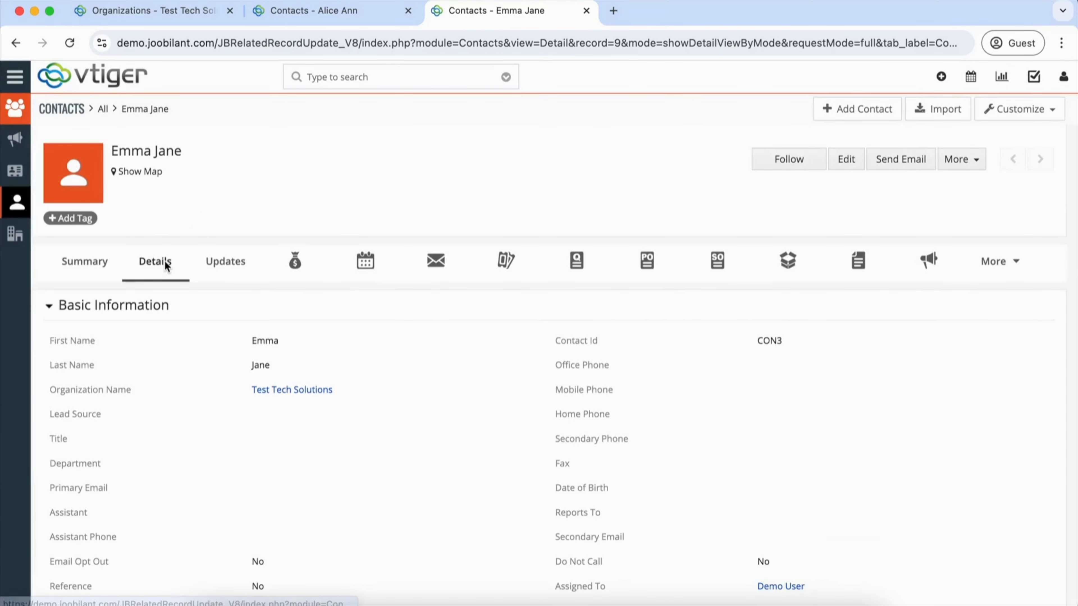
pyautogui.scroll(-5, 380, 385)
pyautogui.scroll(-3, 381, 385)
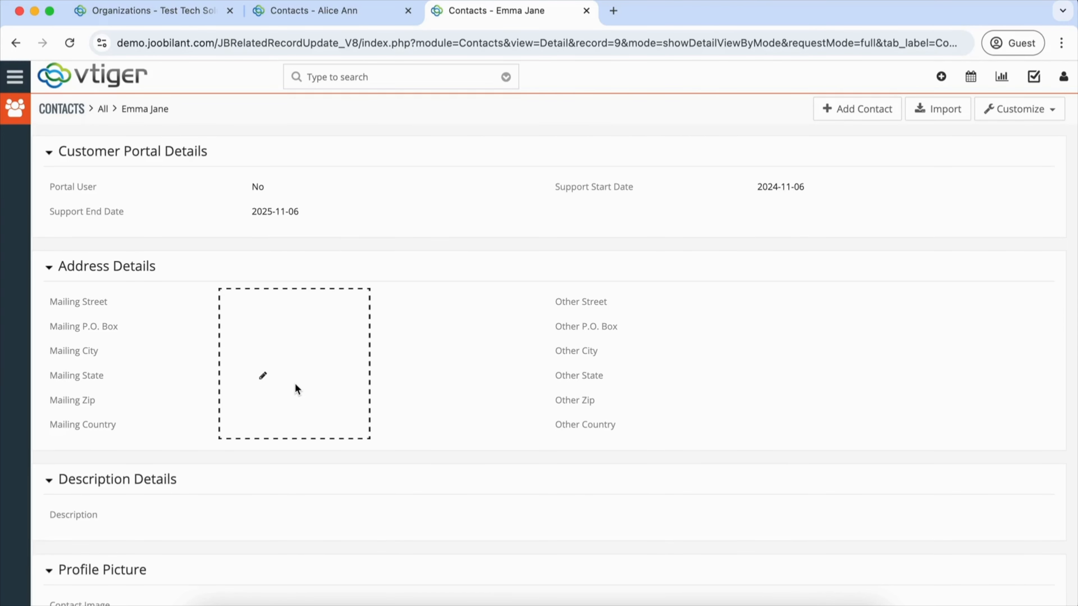
pyautogui.scroll(2, 295, 383)
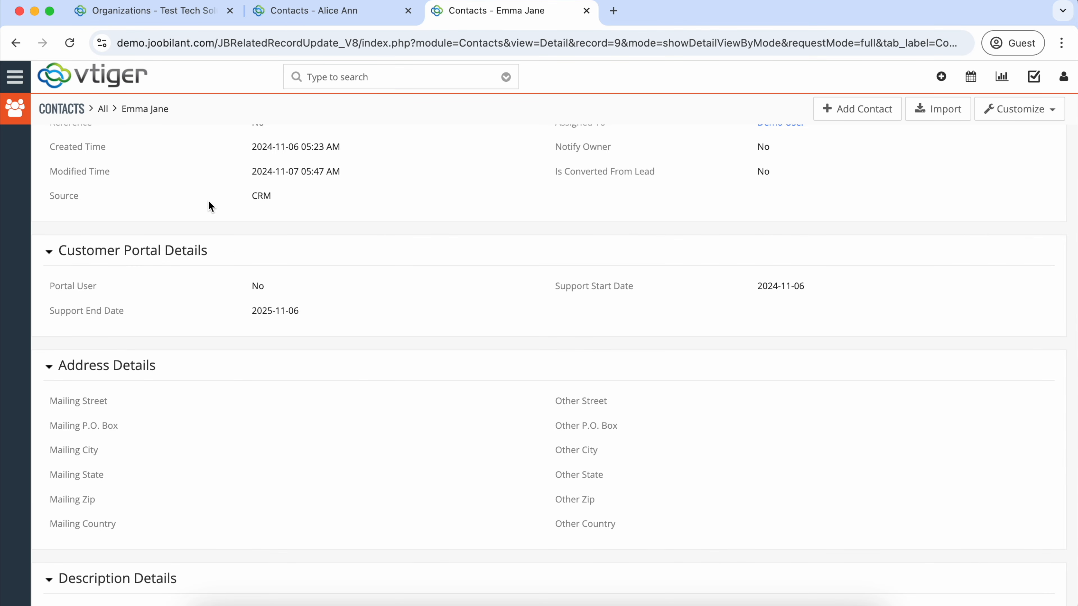
pyautogui.click(189, 14)
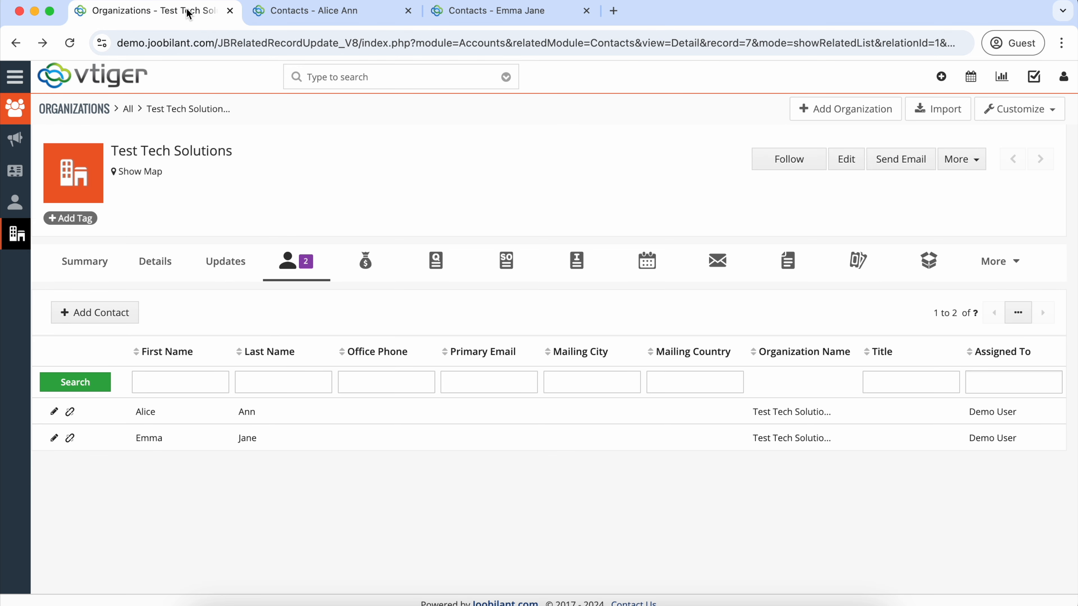
# Step: Edit the Test Tech Solutions organization, setting Shipping City to Los Angeles and Shipping State to CA (California)
pyautogui.click(845, 160)
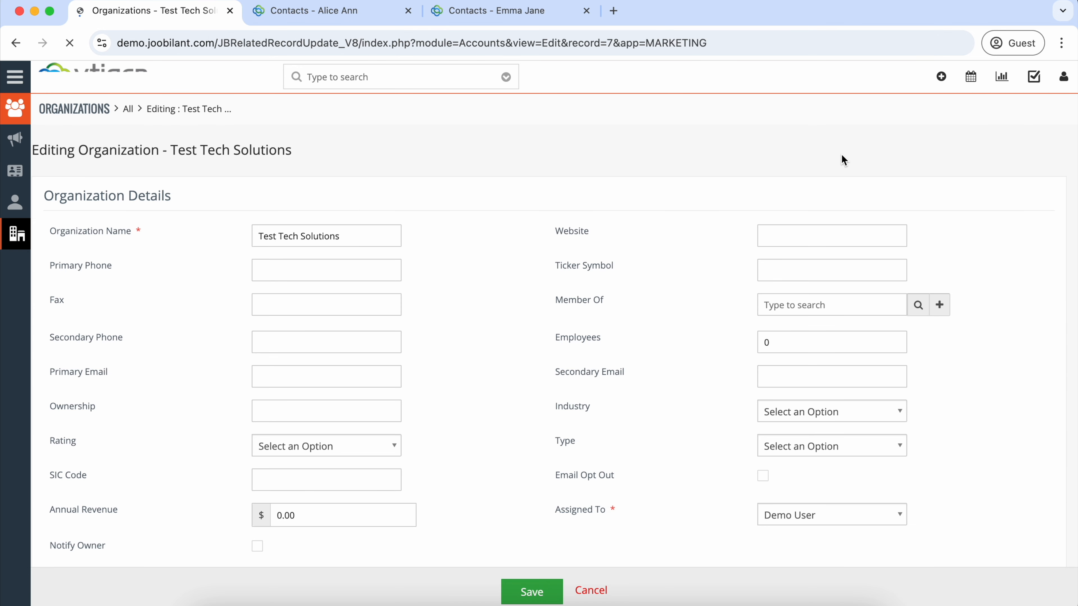
pyautogui.scroll(-10, 707, 308)
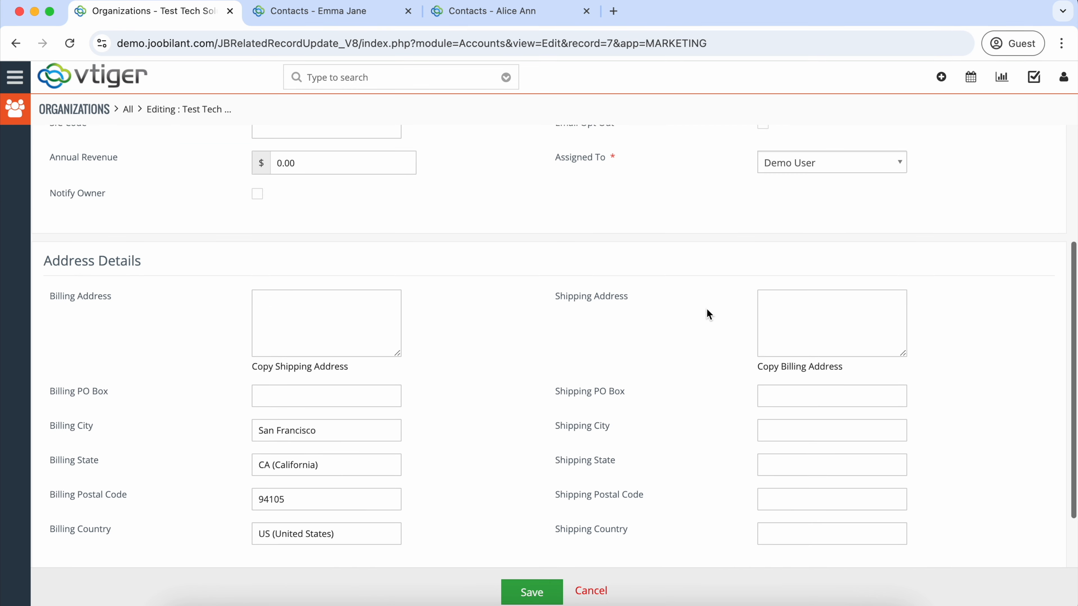
pyautogui.click(809, 296)
pyautogui.write('Lo')
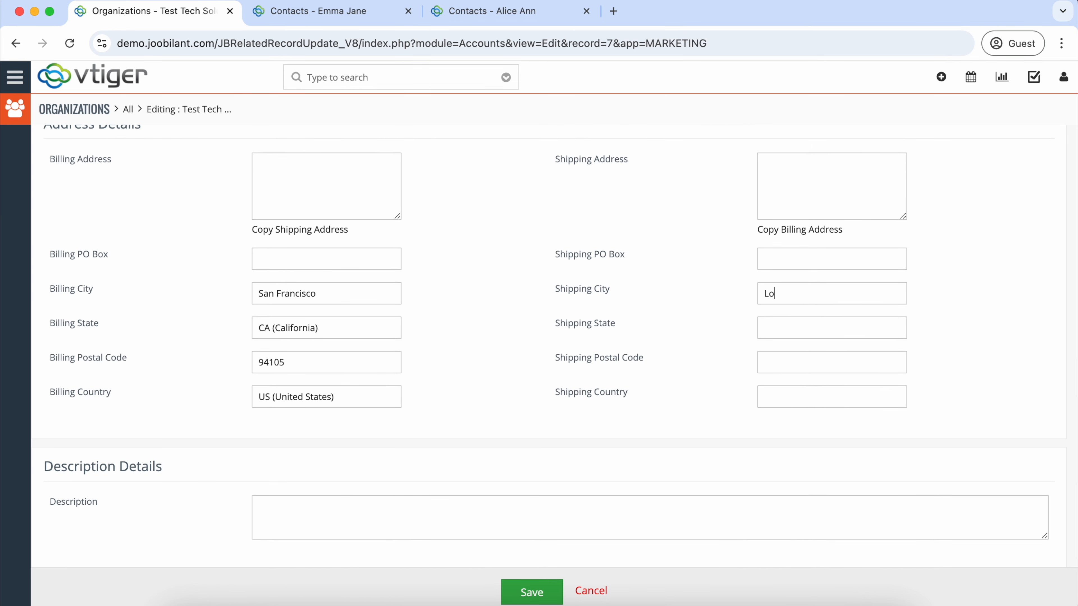
pyautogui.write('s Angeles')
pyautogui.click(811, 329)
pyautogui.write('CA (California')
# Step: Set Shipping Postal Code to 90001 and Shipping Country to US (United States), and save the organization
pyautogui.click(814, 367)
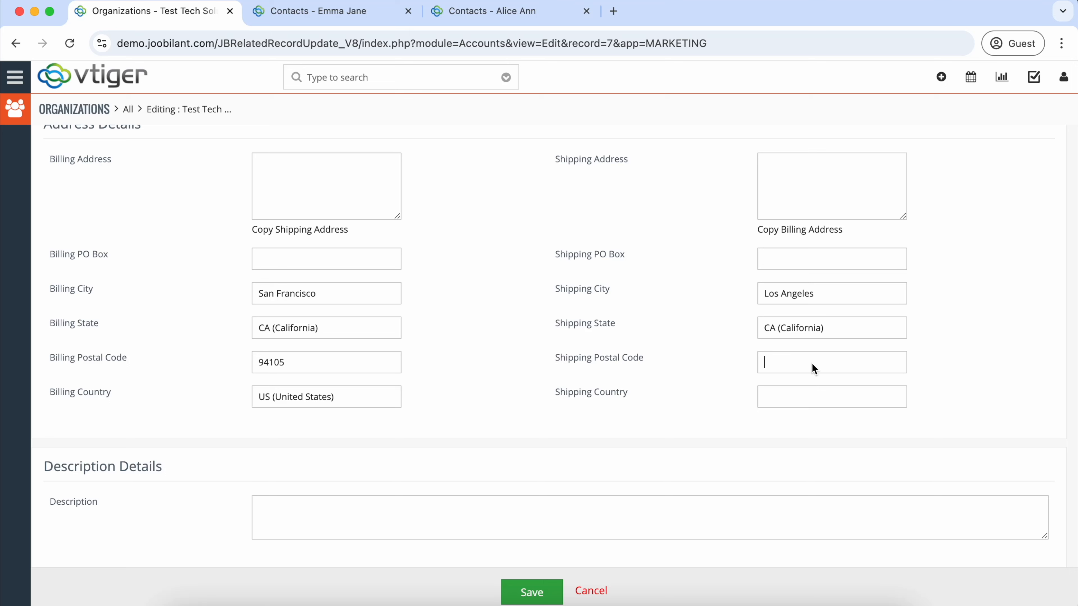
pyautogui.write('90001')
pyautogui.click(815, 397)
pyautogui.write('US')
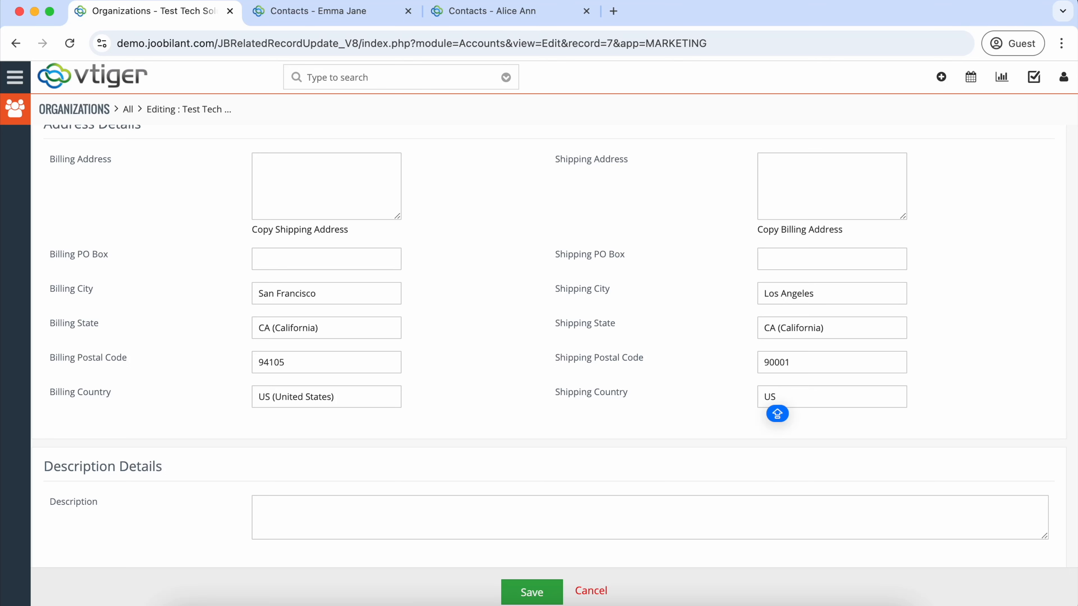
pyautogui.write(' (United')
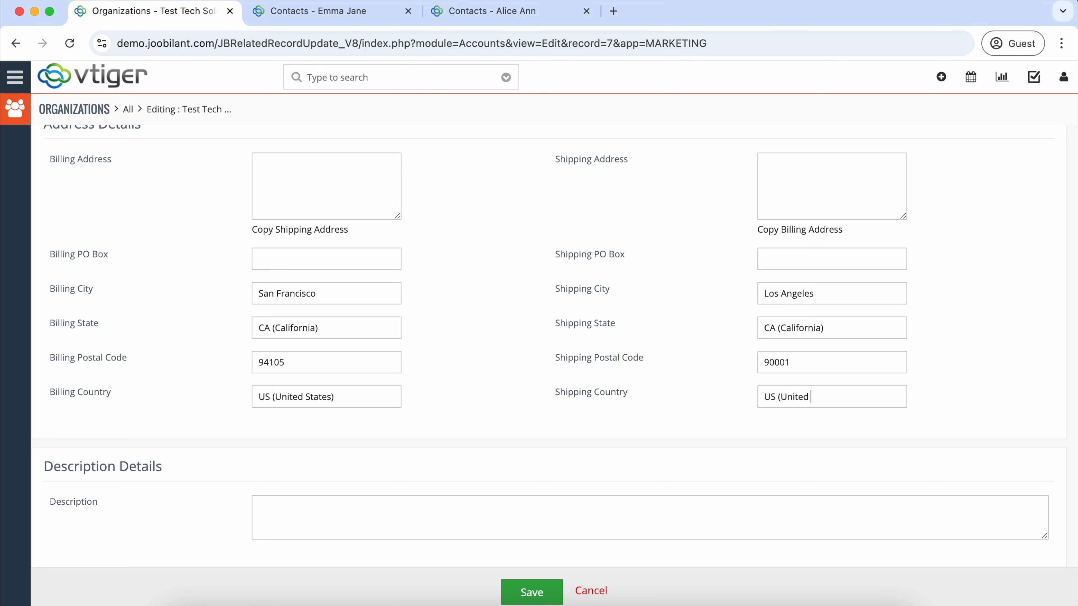
pyautogui.write(' States')
pyautogui.click(530, 597)
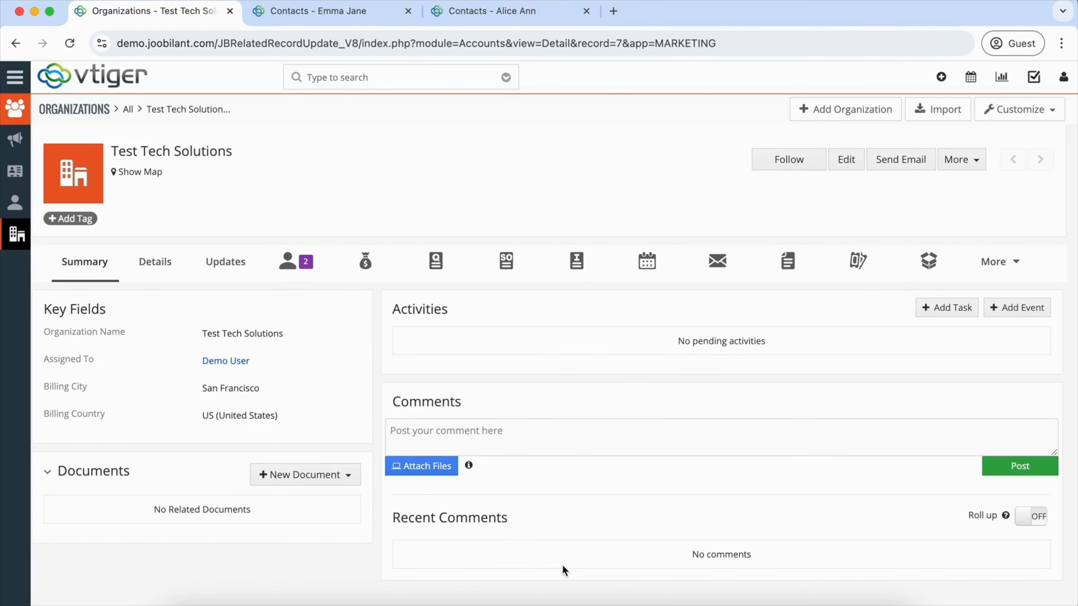
# Step: Reload the first open contact record and check the mailing fields in its address details
pyautogui.click(321, 11)
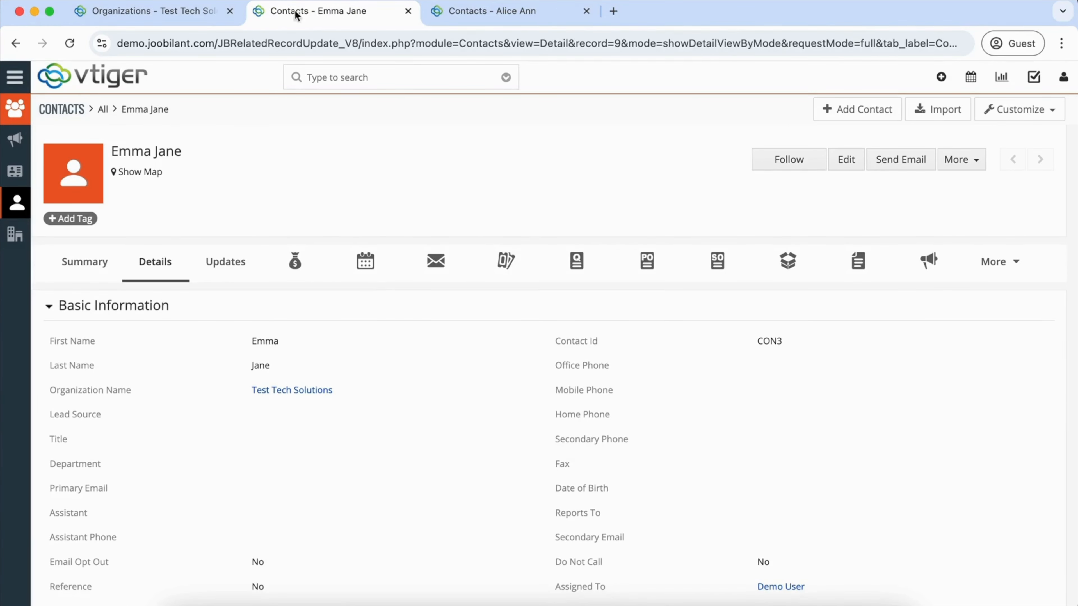
pyautogui.click(68, 46)
pyautogui.scroll(-7, 298, 376)
pyautogui.scroll(-6, 299, 377)
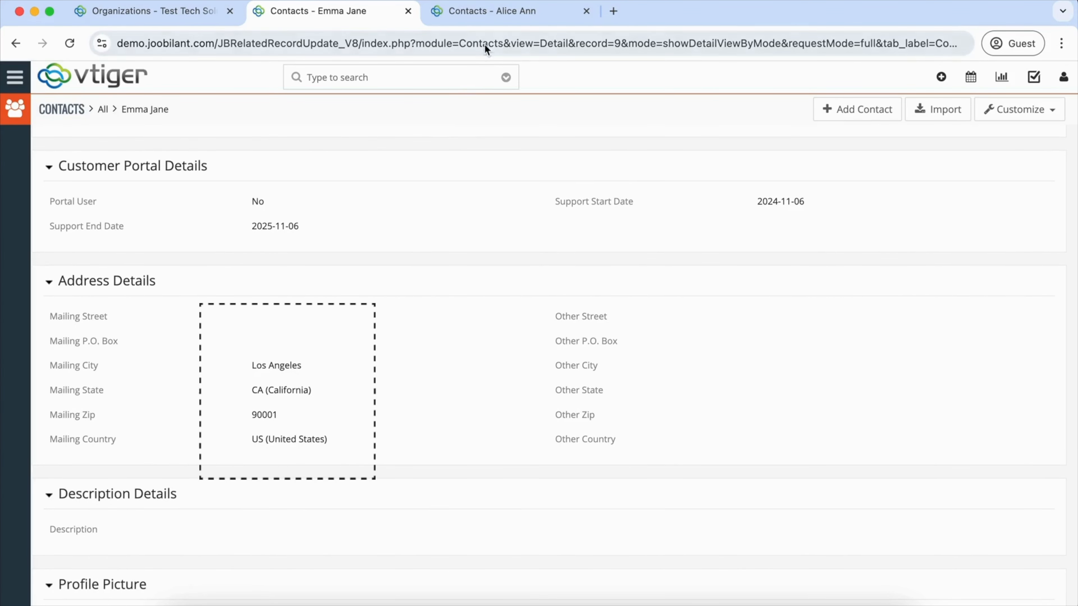
# Step: Reload the other related contact's record and check its mailing city, state, zip and country
pyautogui.click(495, 14)
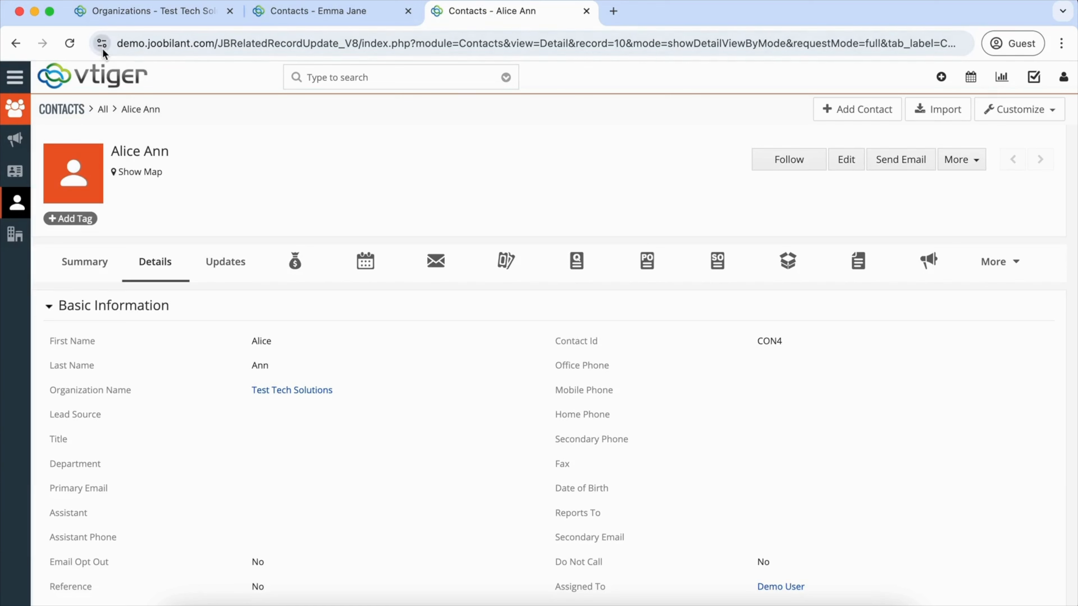
pyautogui.click(78, 44)
pyautogui.scroll(-10, 453, 304)
pyautogui.scroll(-1, 453, 303)
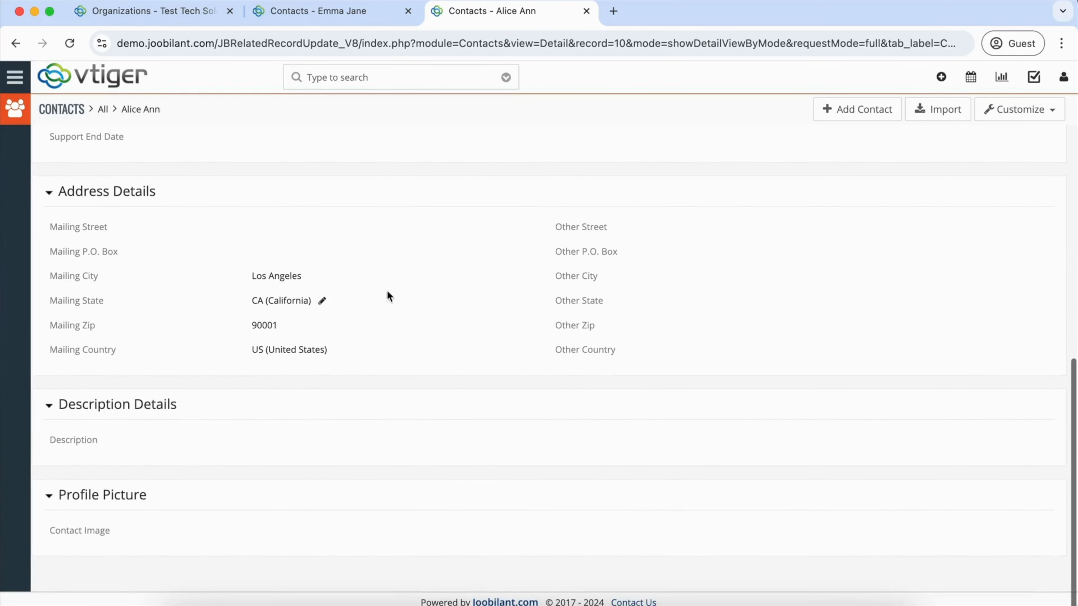